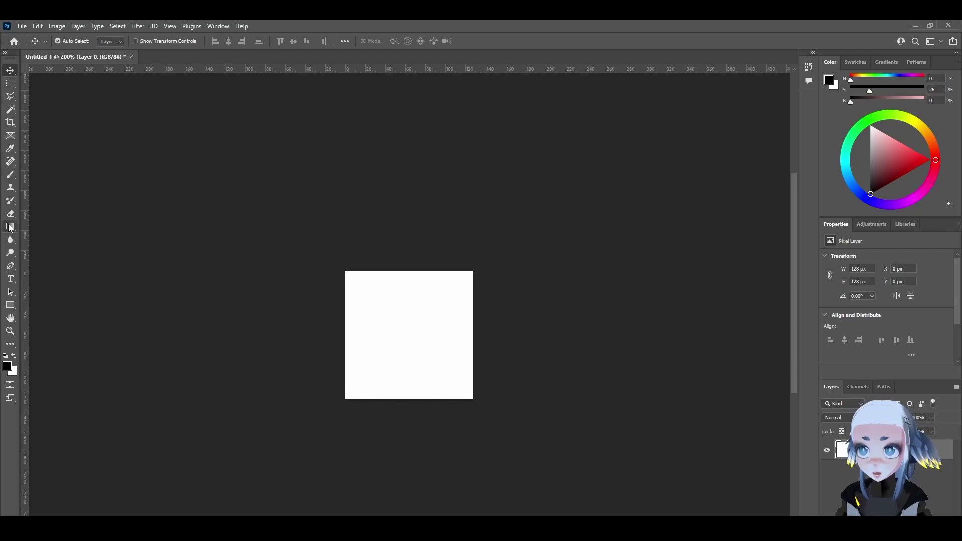
Set up a dark-brown-to-tan gradient and drag it vertically down the square
click(10, 227)
click(67, 43)
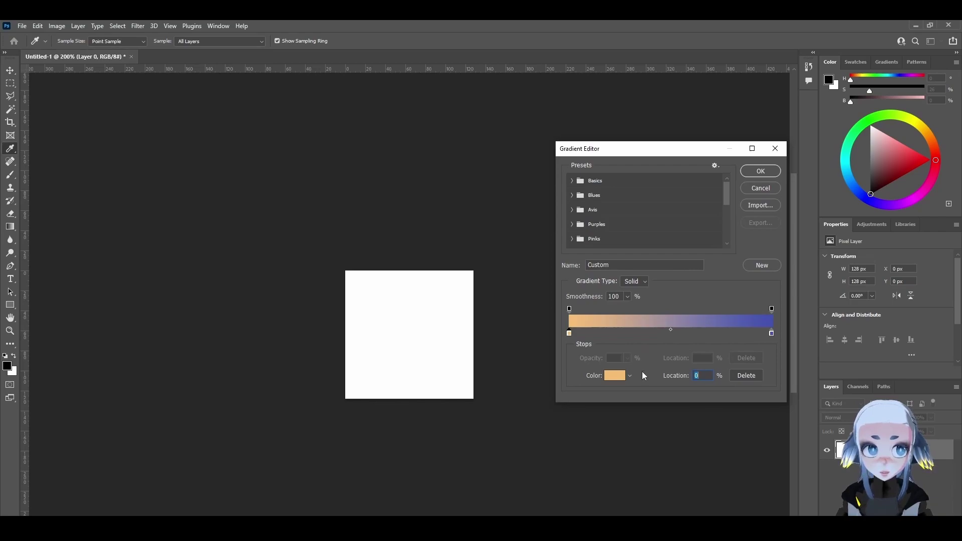
click(615, 377)
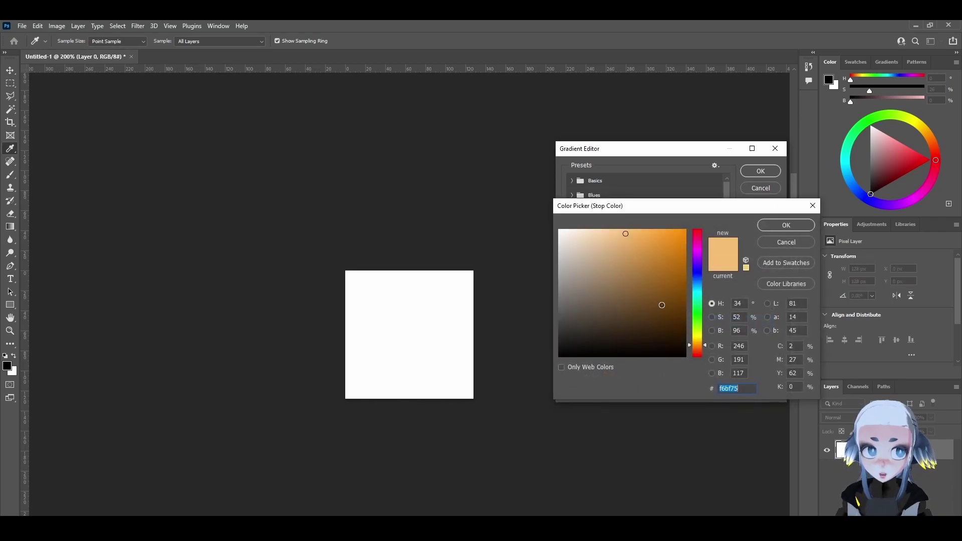
mouse_move(661, 316)
mouse_down()
mouse_move(640, 319)
mouse_move(638, 300)
mouse_up()
key(Return)
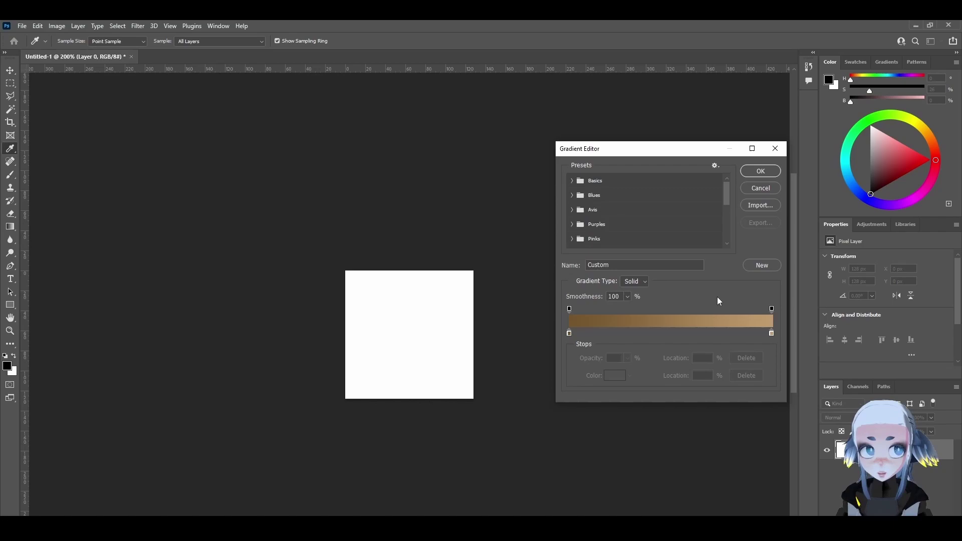
click(761, 171)
shift+drag(404, 255, 433, 382)
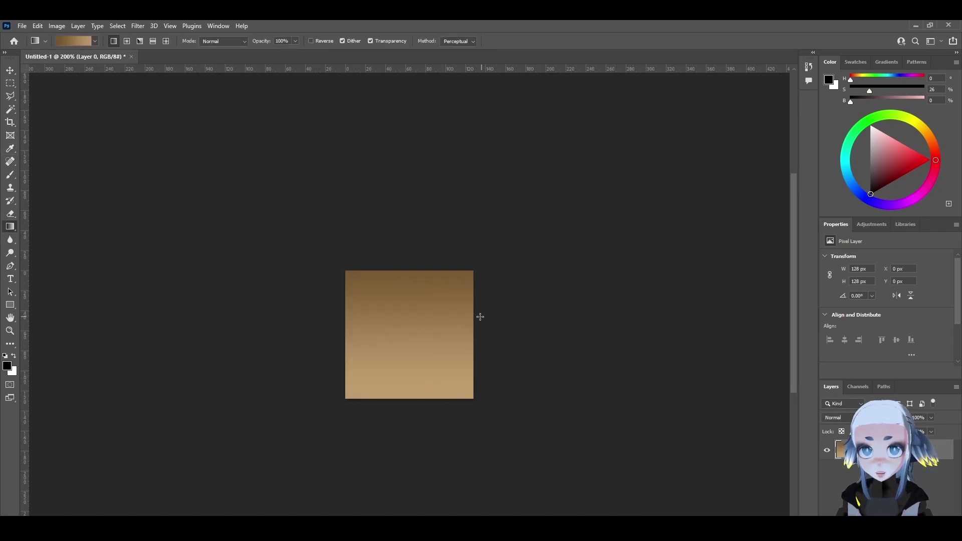
drag(451, 316, 452, 335)
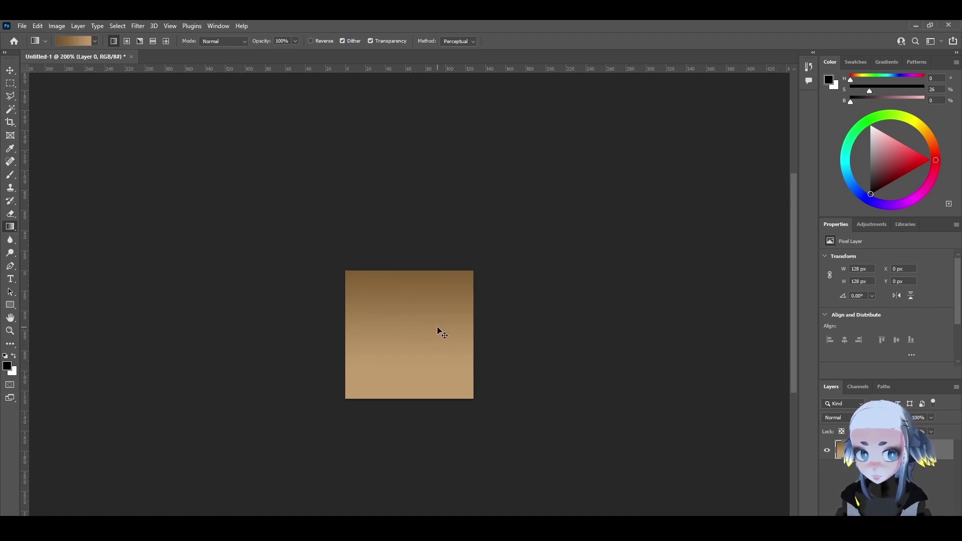
Add Layer 1 and squeeze Layer 0 to half its width
key(ctrl+shift+n)
key(Return)
key(v)
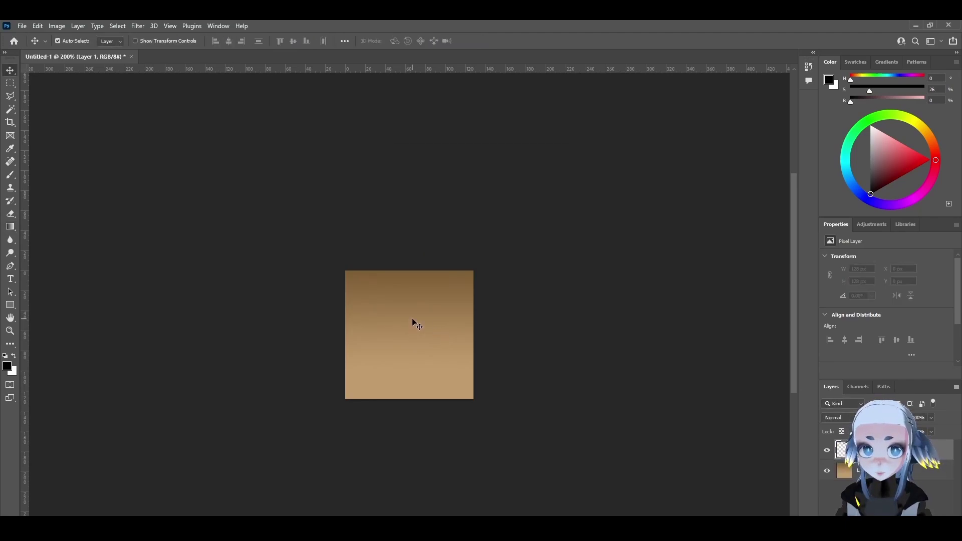
click(414, 323)
key(ctrl+t)
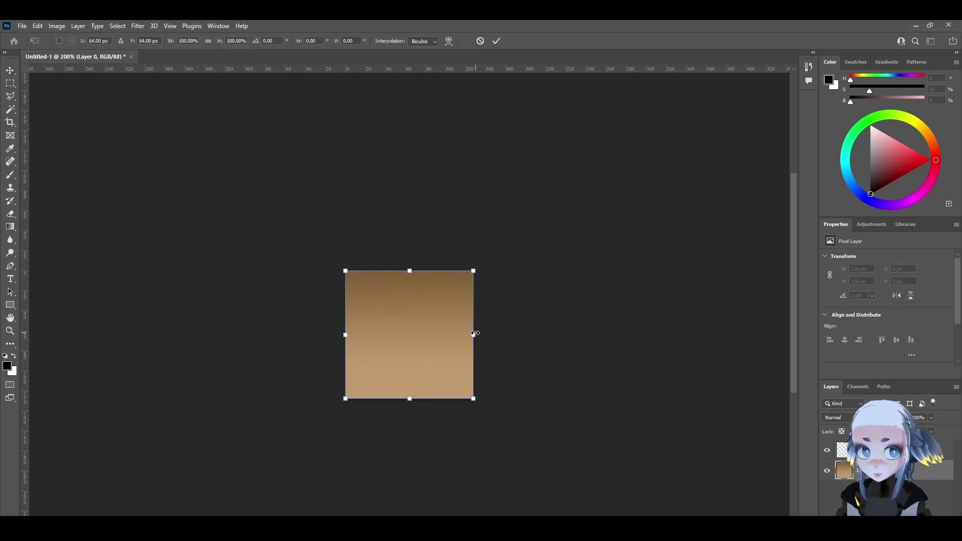
drag(474, 334, 410, 333)
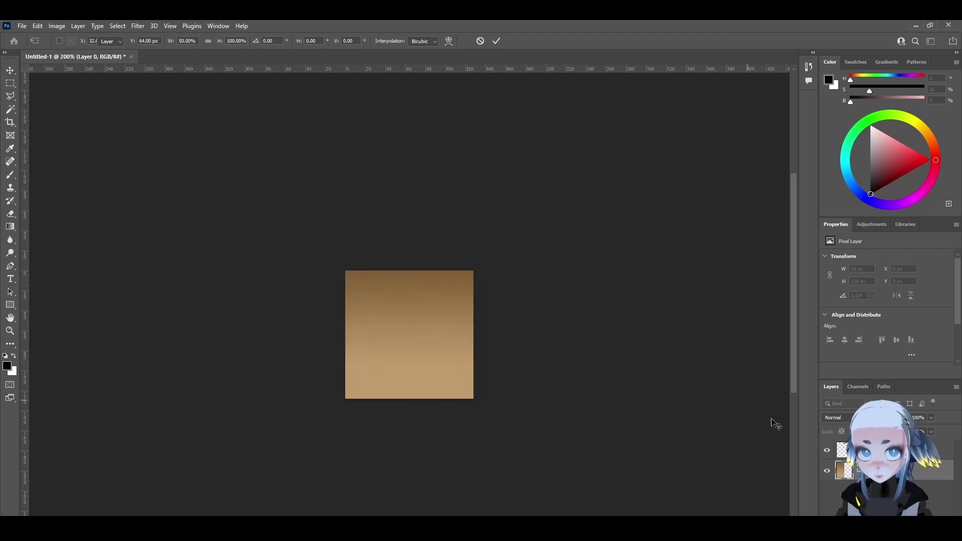
key(Return)
Try a grey brush stroke on Layer 1, then undo it
click(879, 161)
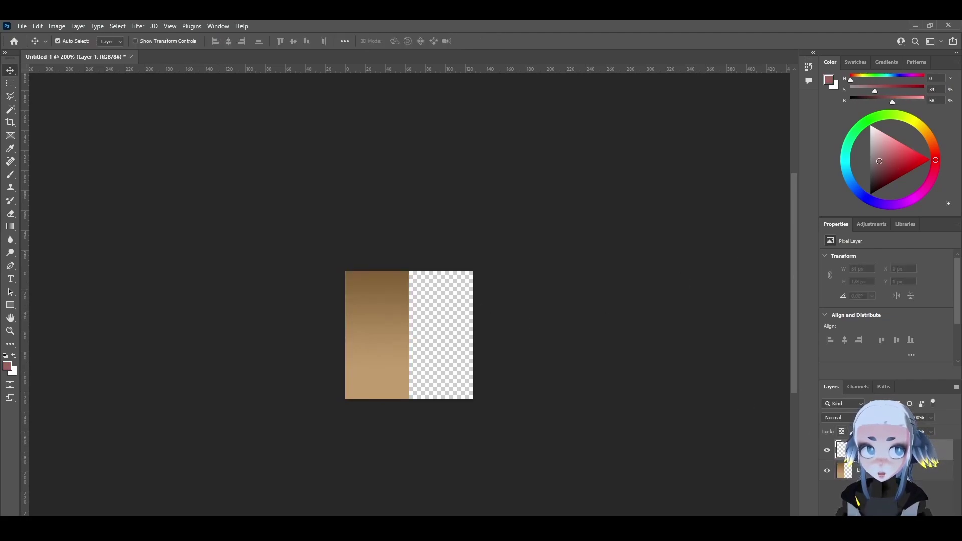
click(871, 168)
key(b)
mouse_move(416, 327)
mouse_down()
mouse_move(452, 293)
mouse_move(441, 386)
mouse_move(449, 401)
mouse_up()
key(ctrl+z)
key(ctrl+z)
key(g)
Fill Layer 1's empty right half with a vertical brown gradient, redrawing it the right way up
click(70, 41)
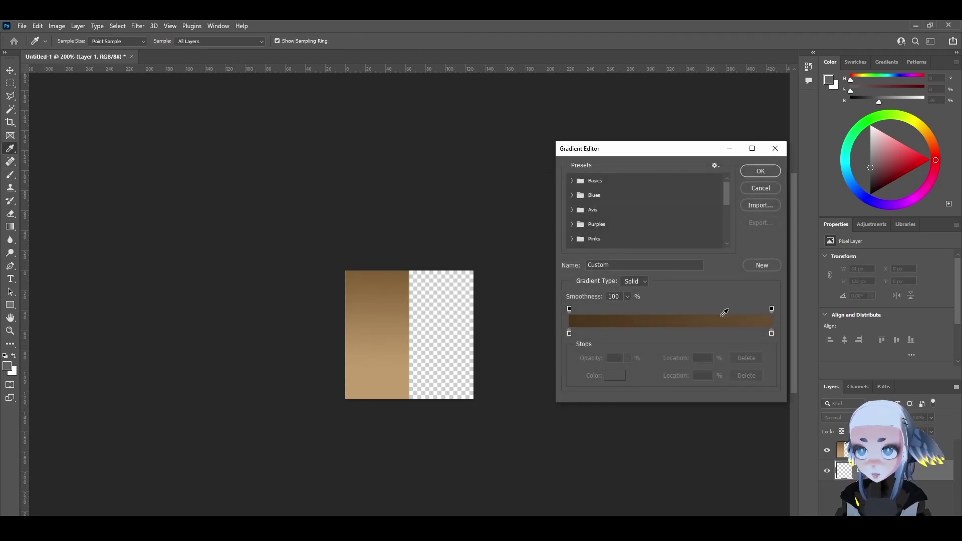
click(570, 332)
key(Return)
drag(659, 351, 660, 302)
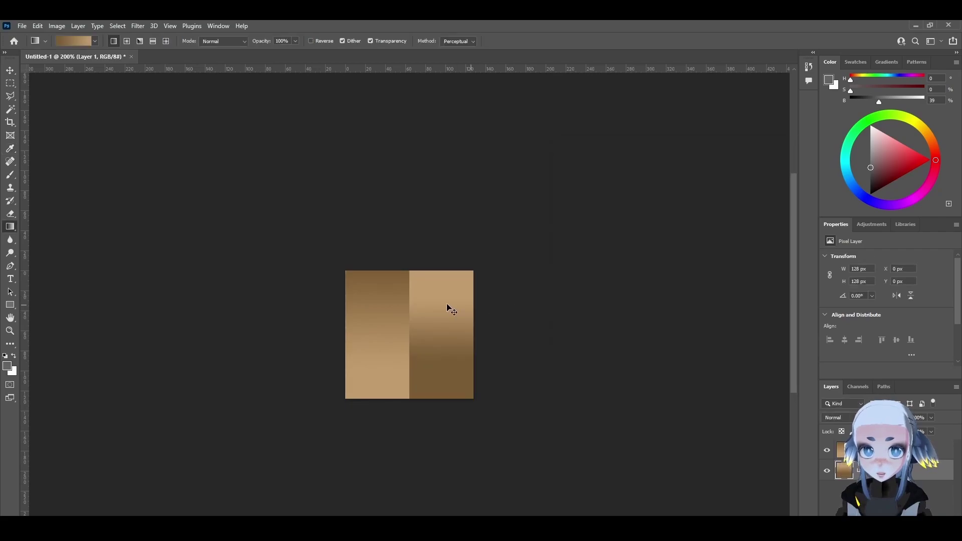
key(ctrl+z)
drag(429, 285, 429, 377)
Zoom the canvas to 300% and switch over to Blender
scroll(602, 193, down, 1)
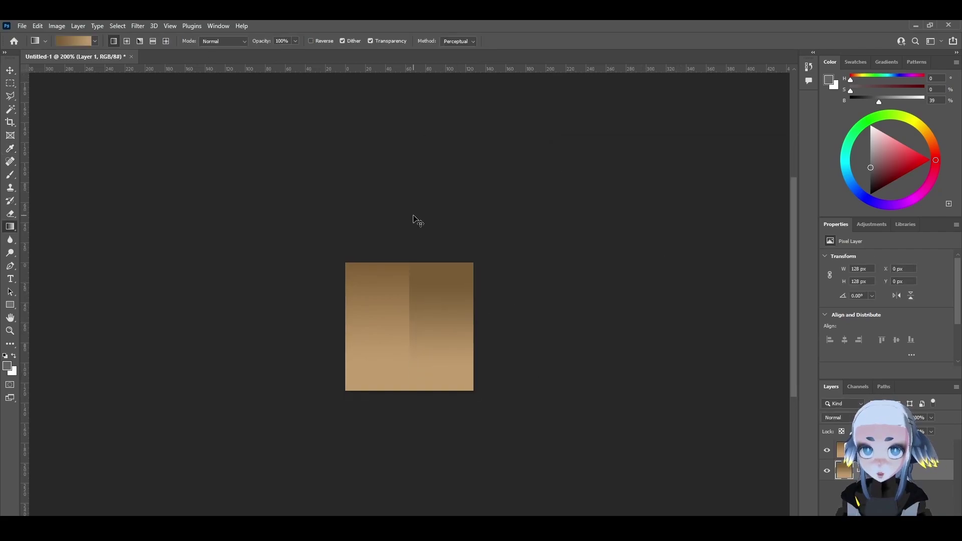
key(ctrl+plus)
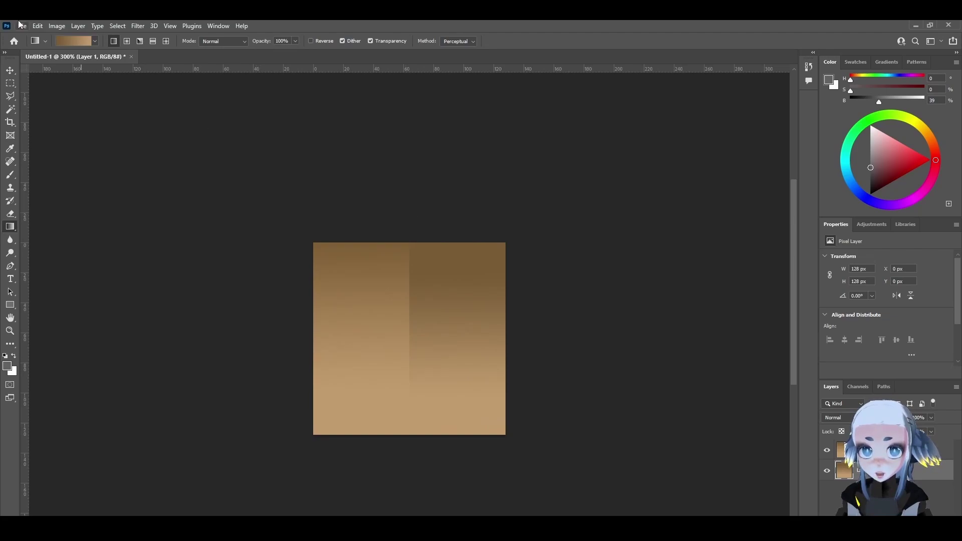
key(alt+Tab)
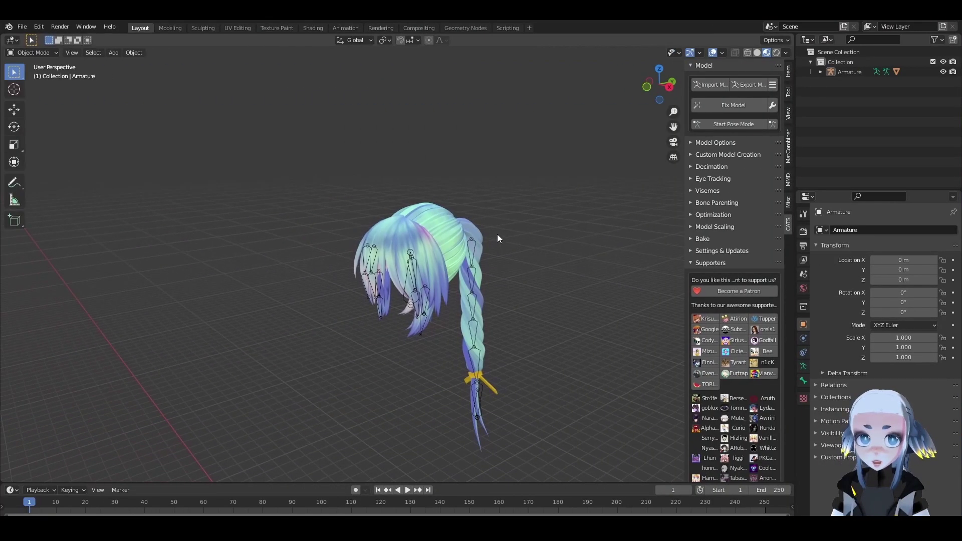
Select the Body hair mesh and list its materials, including 'hair', in Material Properties
click(524, 210)
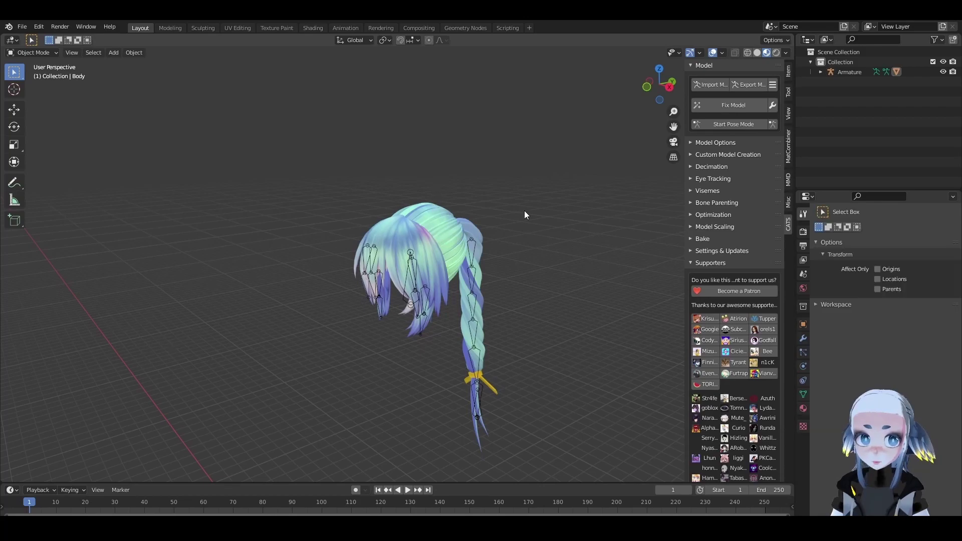
click(428, 240)
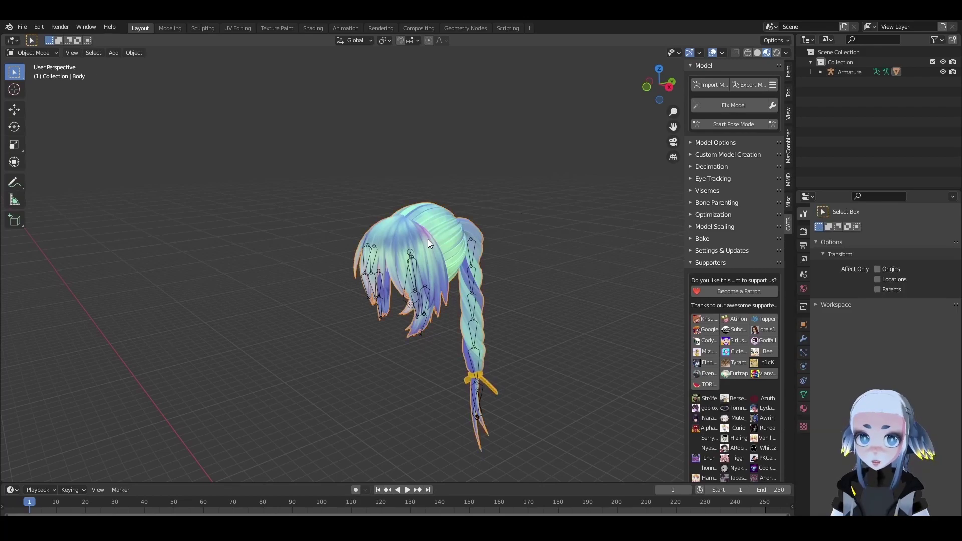
click(803, 410)
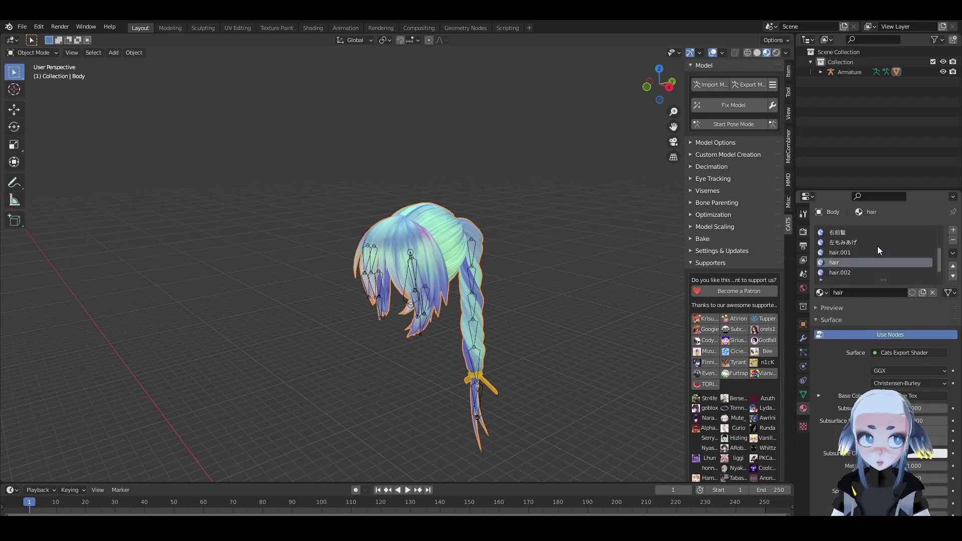
scroll(855, 253, down, 1)
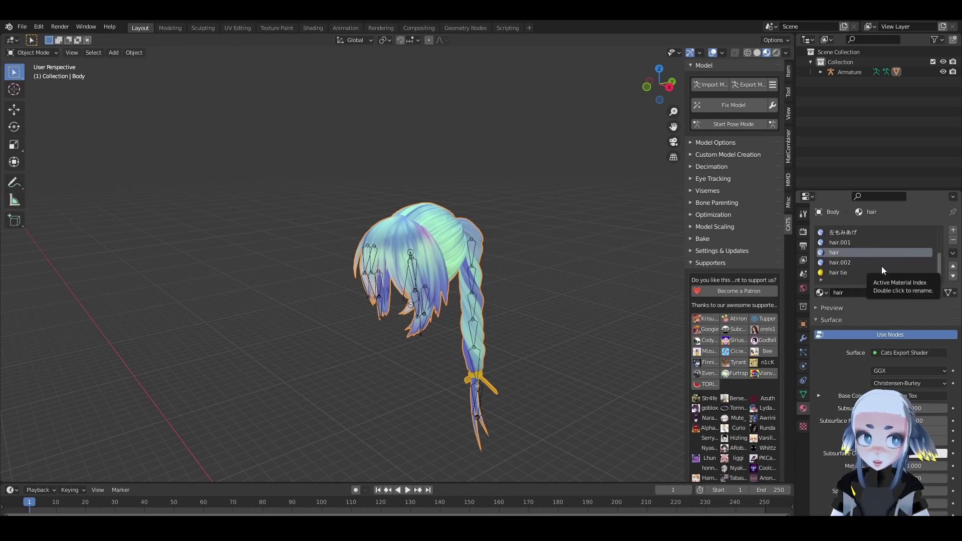
shift+middle_drag(546, 264, 530, 237)
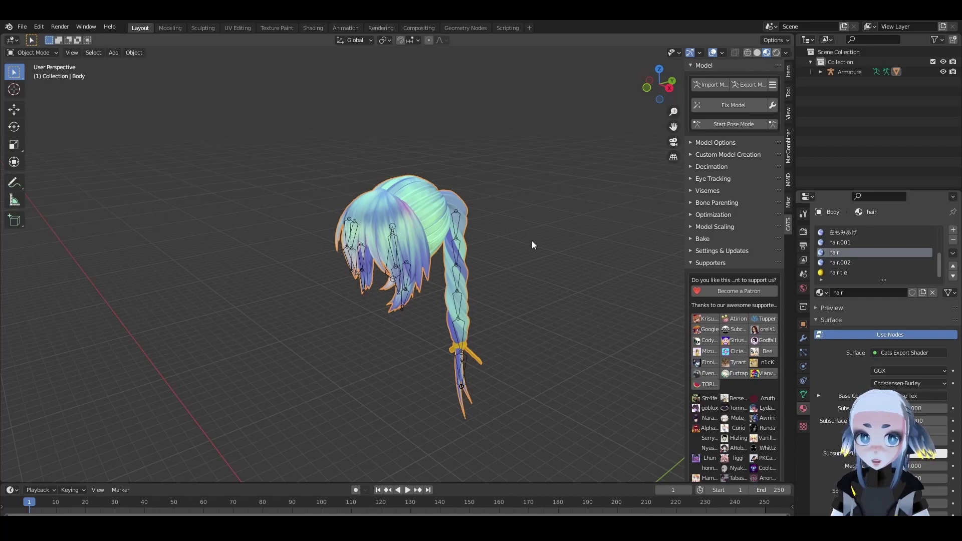
In Edit Mode, select the hair tie's geometry through its material slot
key(Tab)
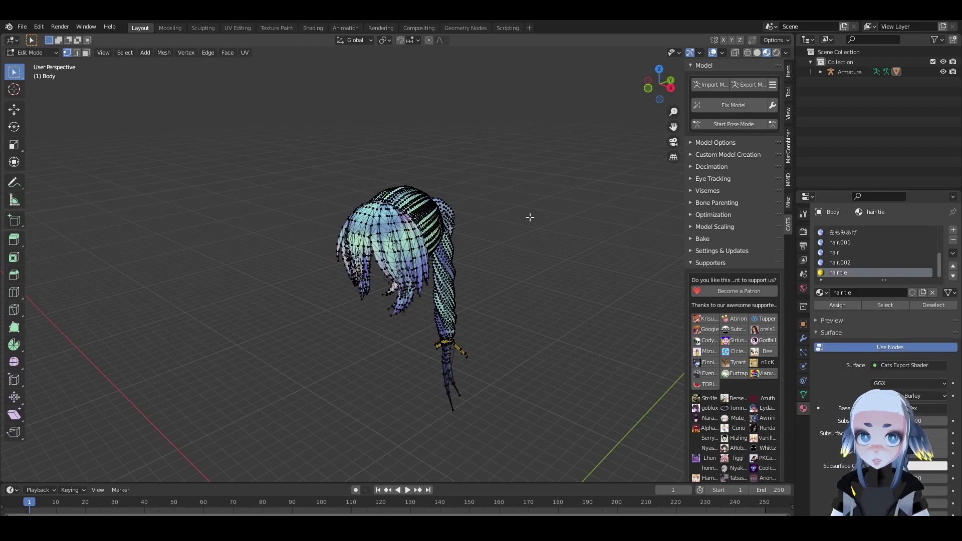
click(832, 306)
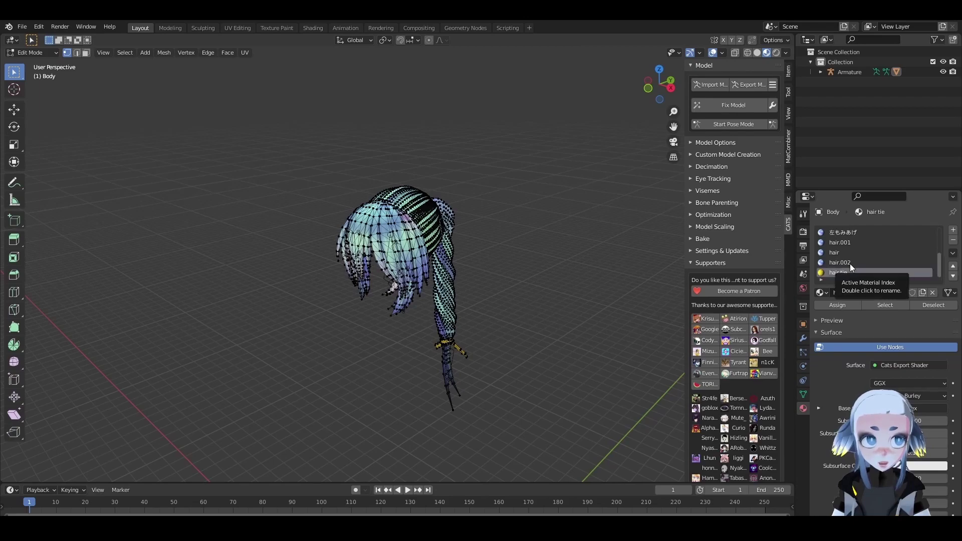
click(850, 263)
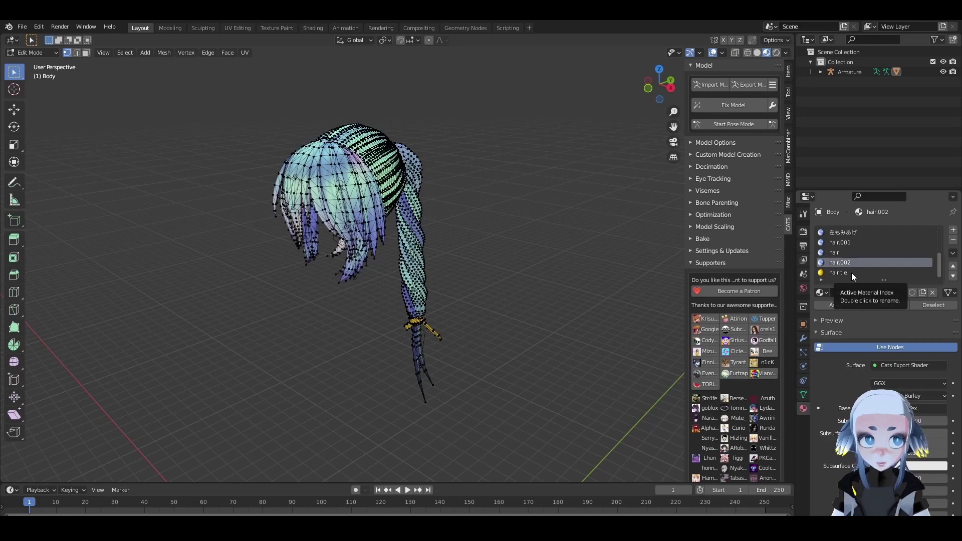
click(852, 272)
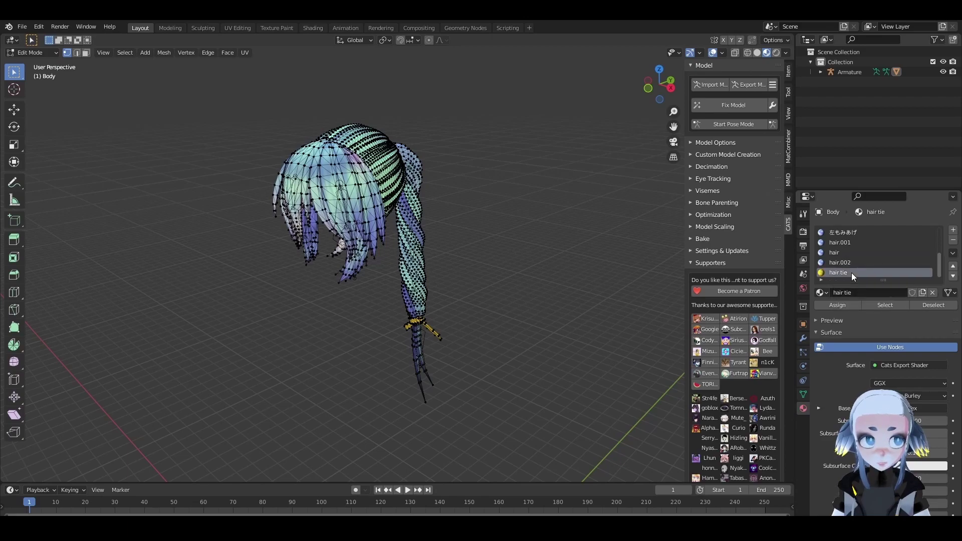
click(895, 305)
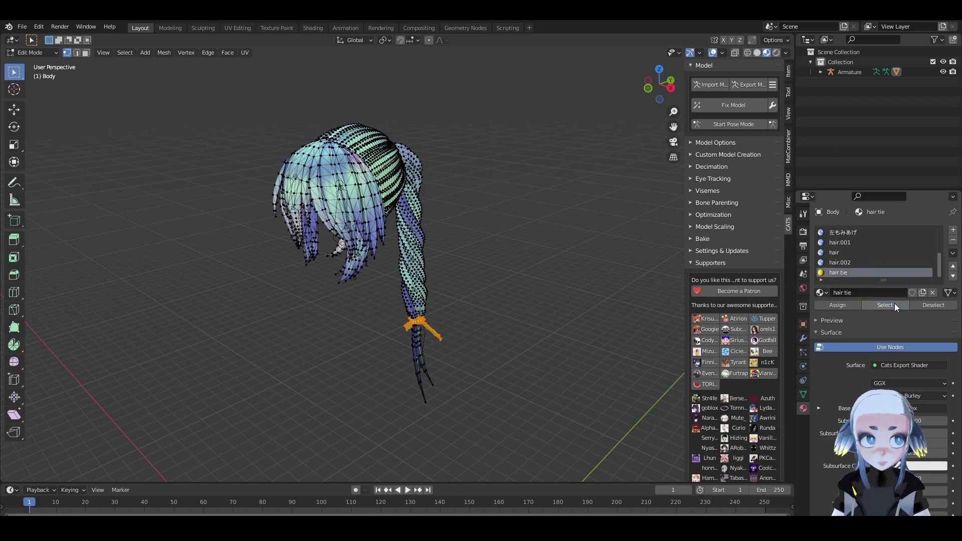
scroll(468, 342, up, 3)
scroll(434, 400, up, 2)
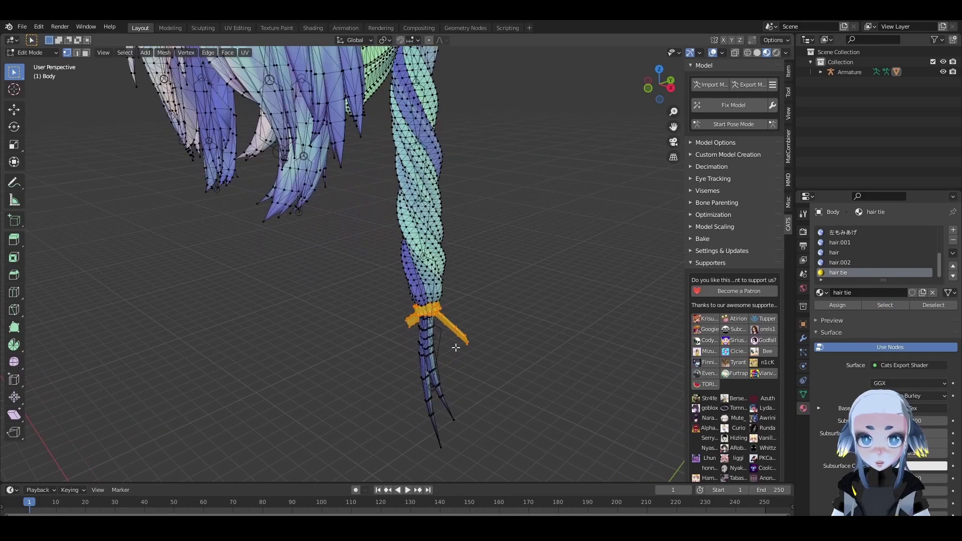
Separate the hair tie by selection into Body.001 and start moving it away
middle_drag(441, 335, 465, 310)
key(p)
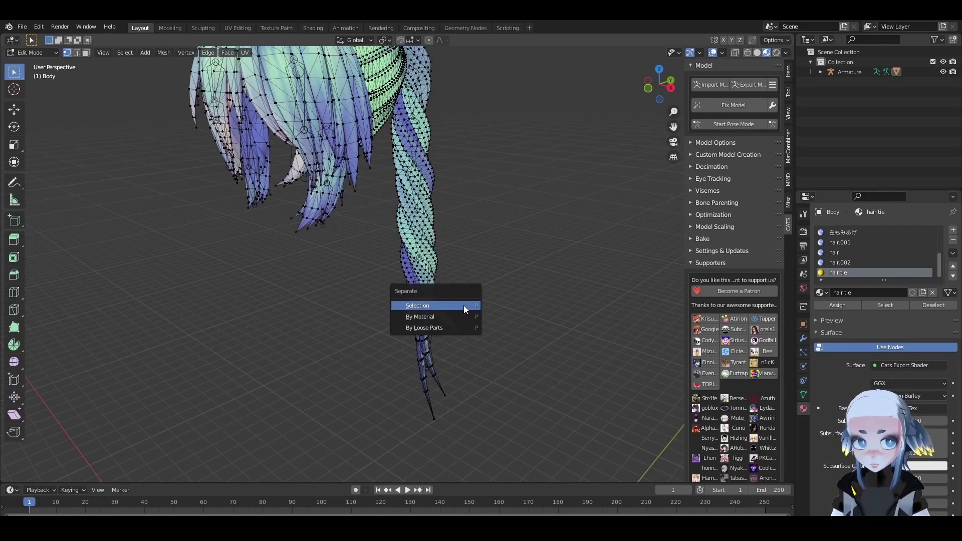
click(464, 305)
key(Tab)
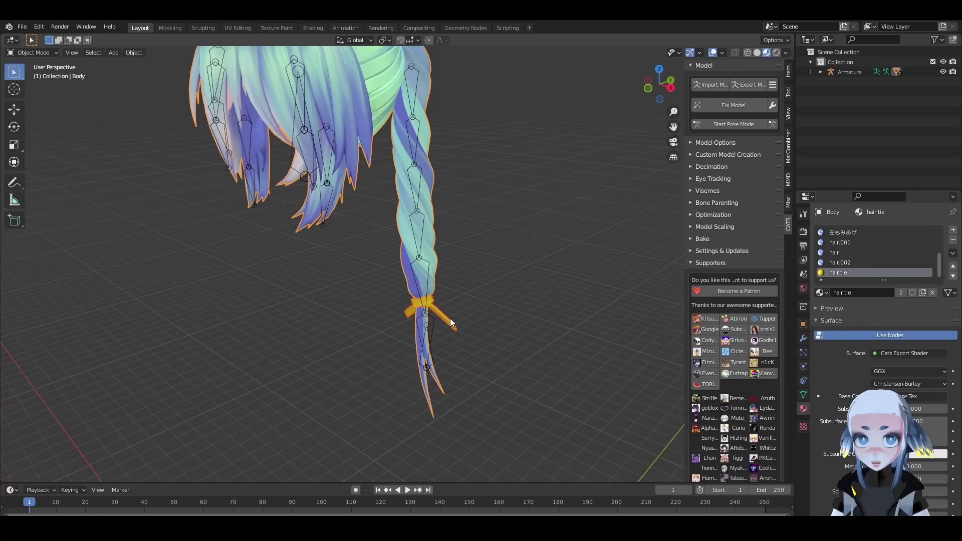
click(451, 323)
key(g)
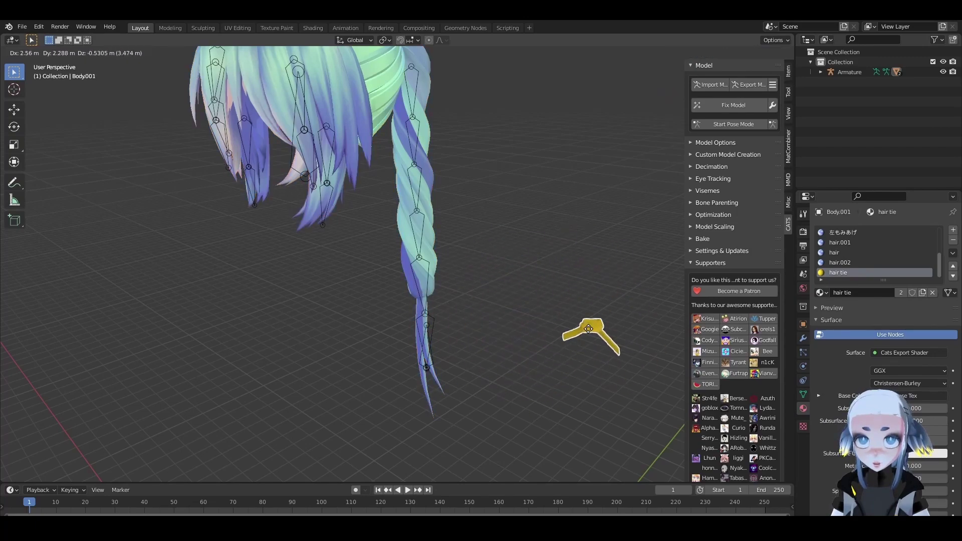
scroll(525, 319, down, 5)
Undo the move so the hair sits back on its bones
middle_drag(525, 319, 521, 282)
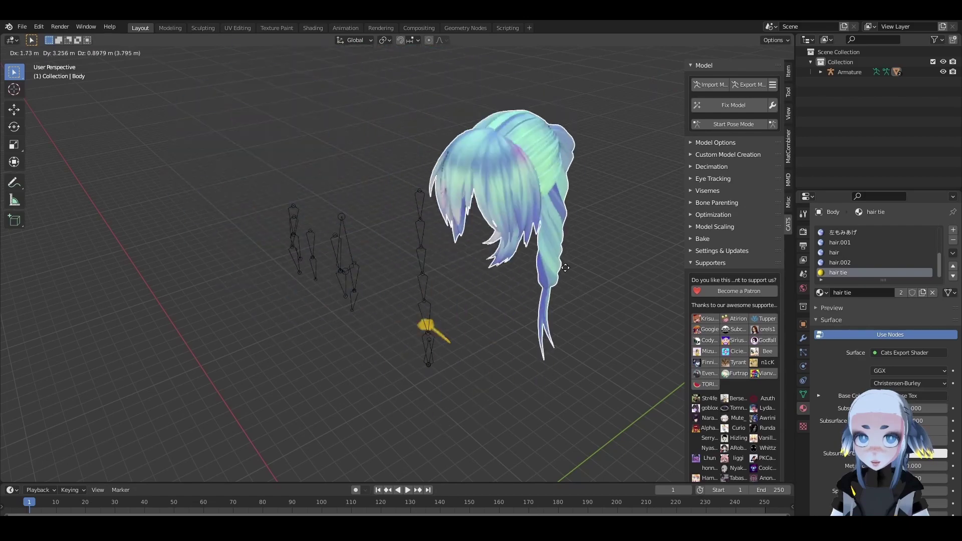
click(522, 282)
key(ctrl+z)
Delete every material slot from the Body hair mesh, leaving it plain white
click(842, 233)
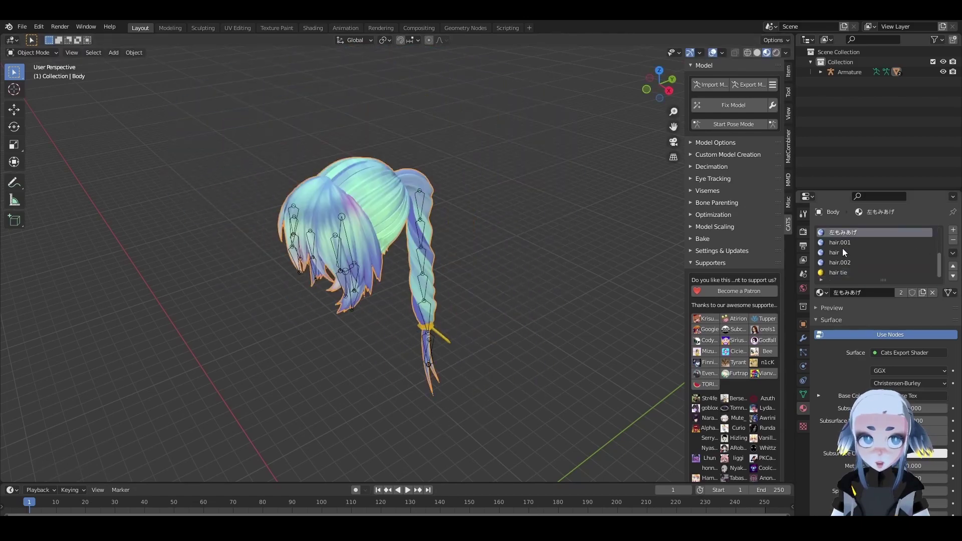
scroll(843, 248, up, 2)
scroll(908, 253, up, 3)
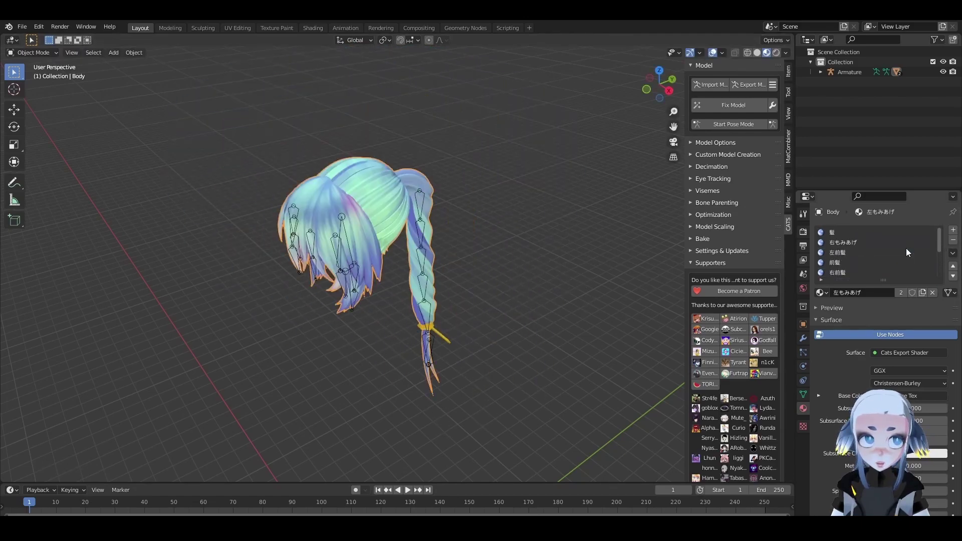
click(851, 233)
click(953, 241)
click(953, 241)
click(952, 241)
click(953, 241)
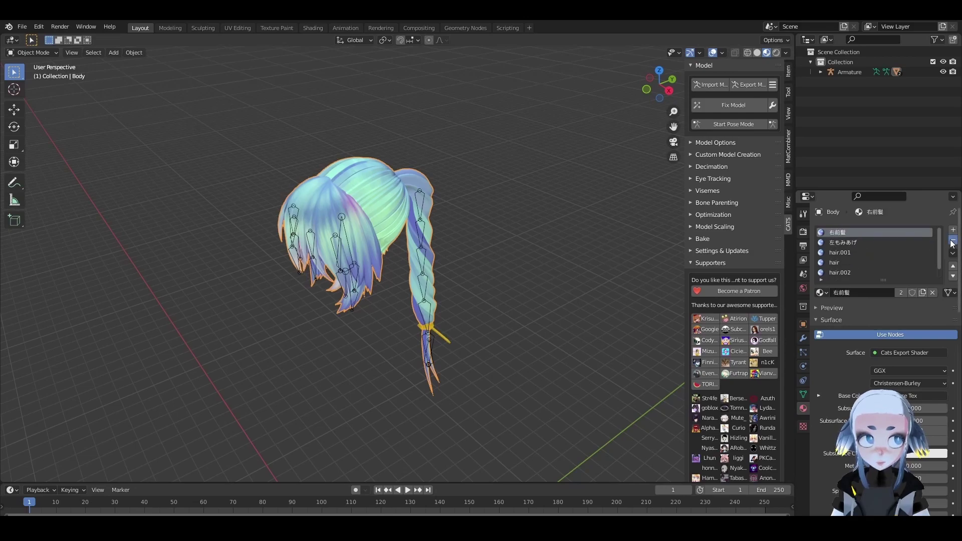
click(953, 241)
click(953, 240)
click(952, 240)
click(953, 241)
click(953, 240)
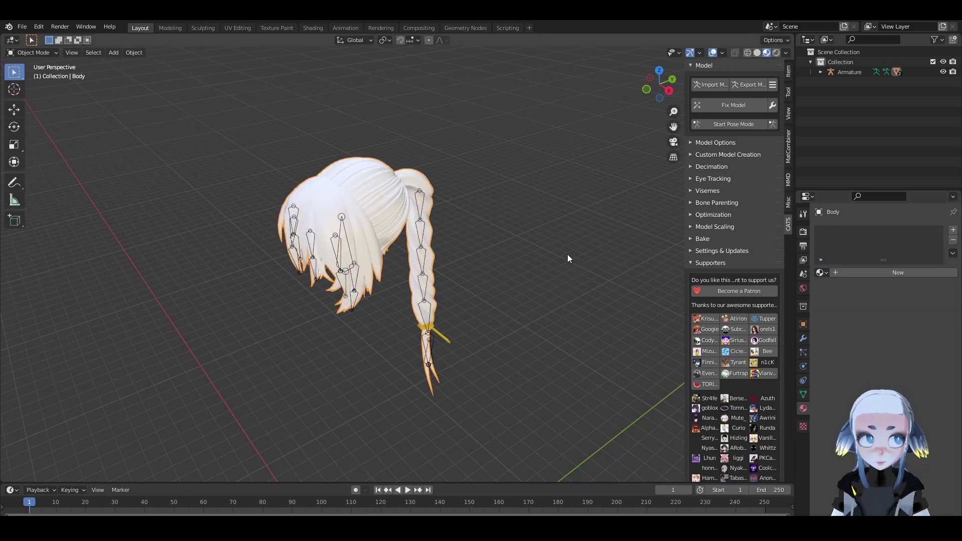
middle_drag(568, 256, 434, 273)
scroll(435, 272, up, 2)
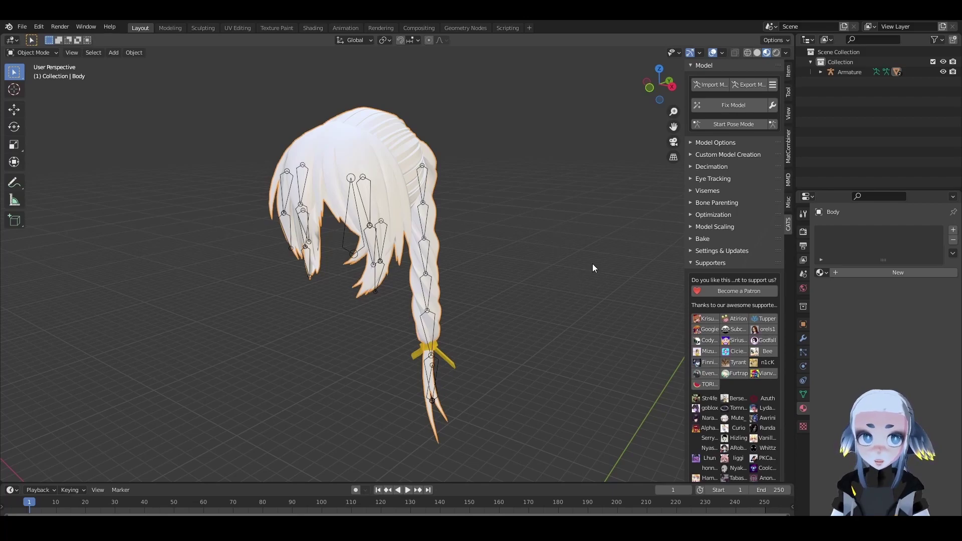
Create Material.001 and assign it to all of the hair mesh's geometry
click(885, 272)
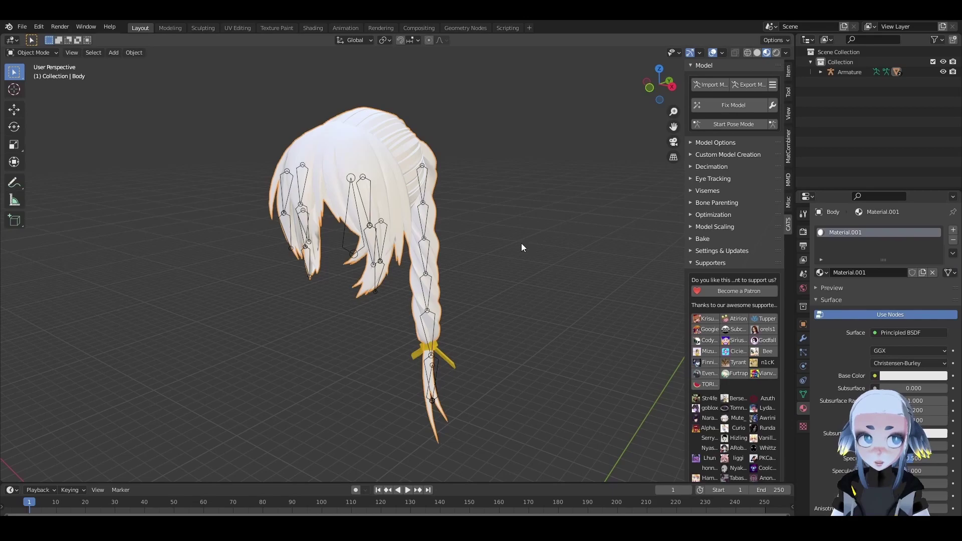
key(Tab)
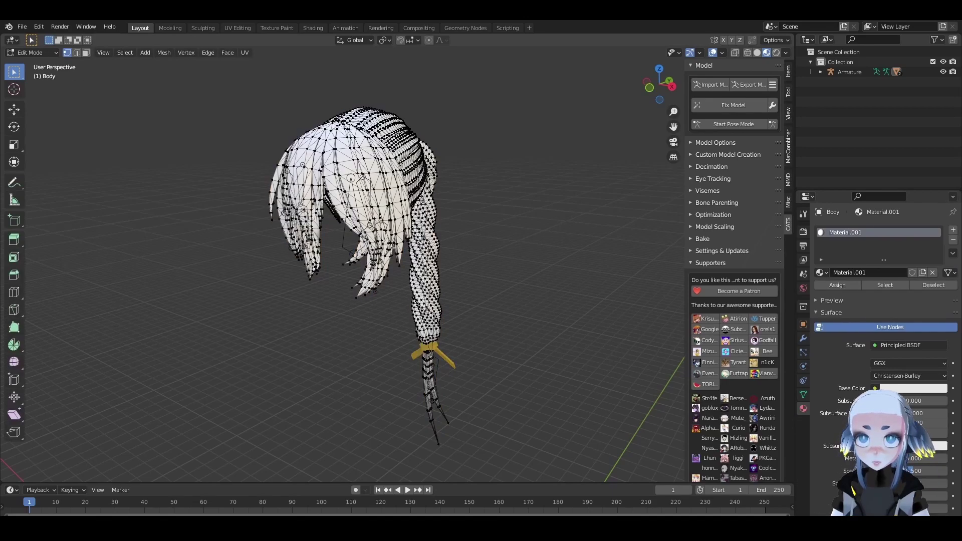
key(a)
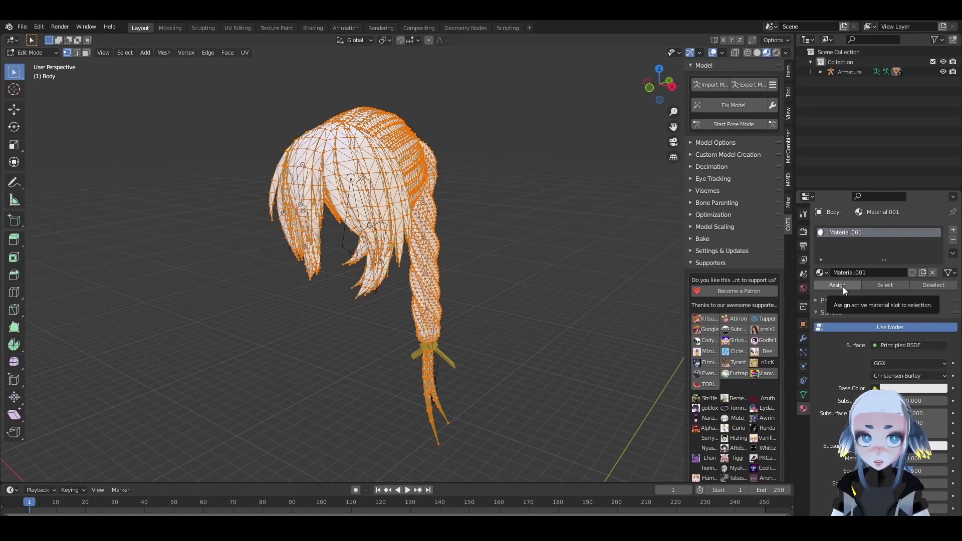
key(Tab)
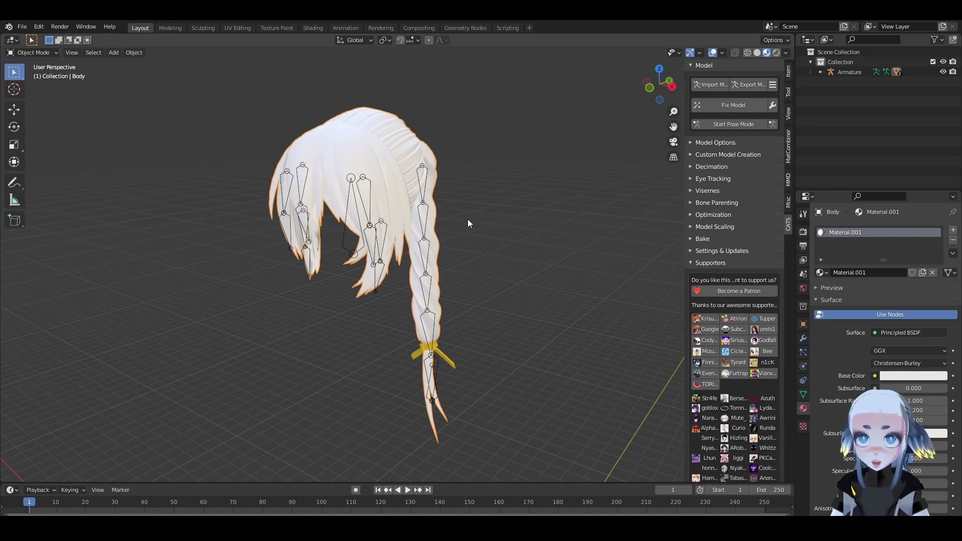
middle_drag(500, 245, 557, 257)
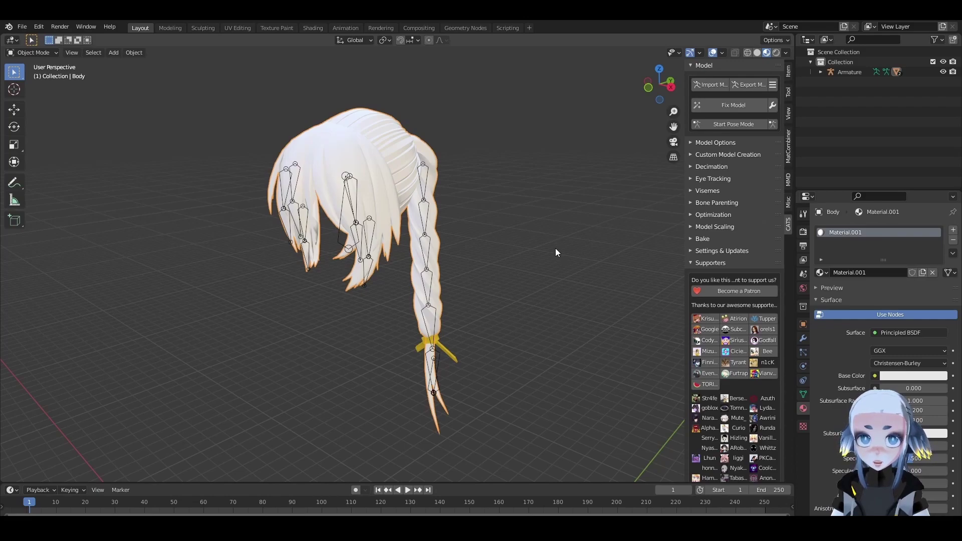
Drive Material.001's Base Color from an Image Texture of hair_tutorialsample.png
click(874, 375)
click(684, 439)
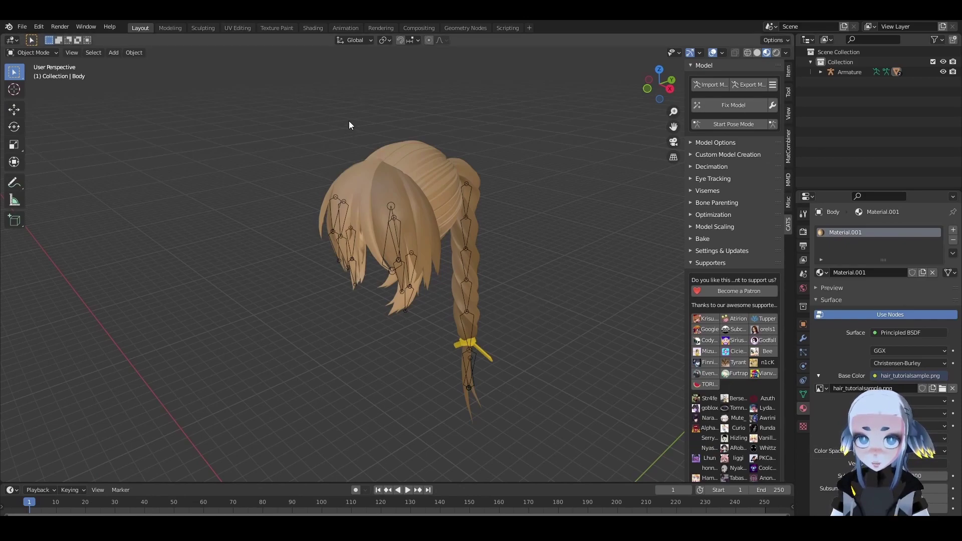
In UV Editing, display hair_tutorialsample.png and select the whole hair mesh to show its UVs
click(233, 28)
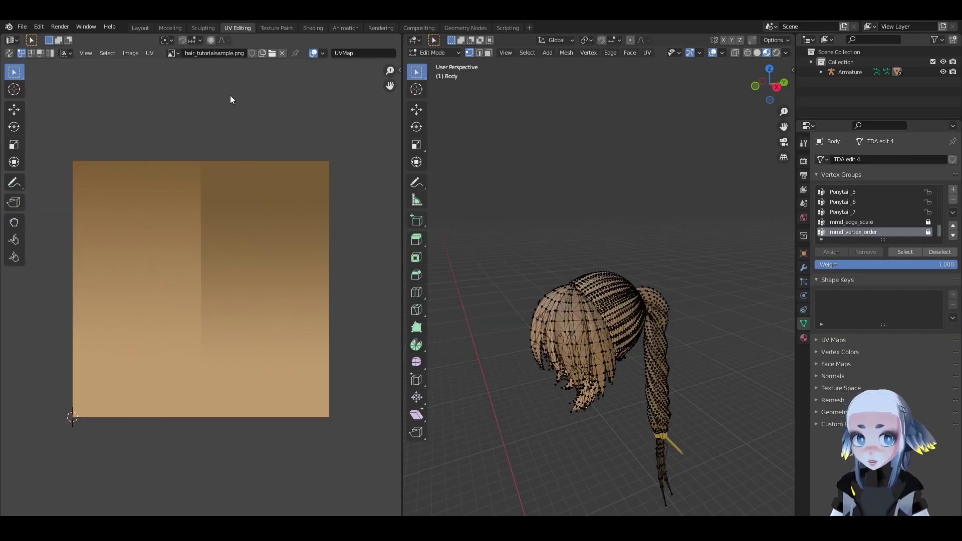
click(178, 54)
click(187, 77)
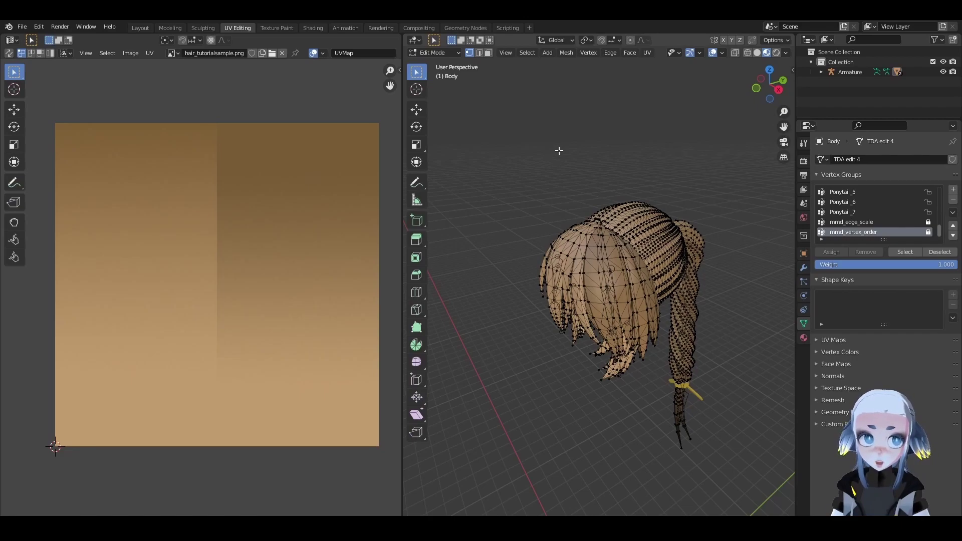
key(a)
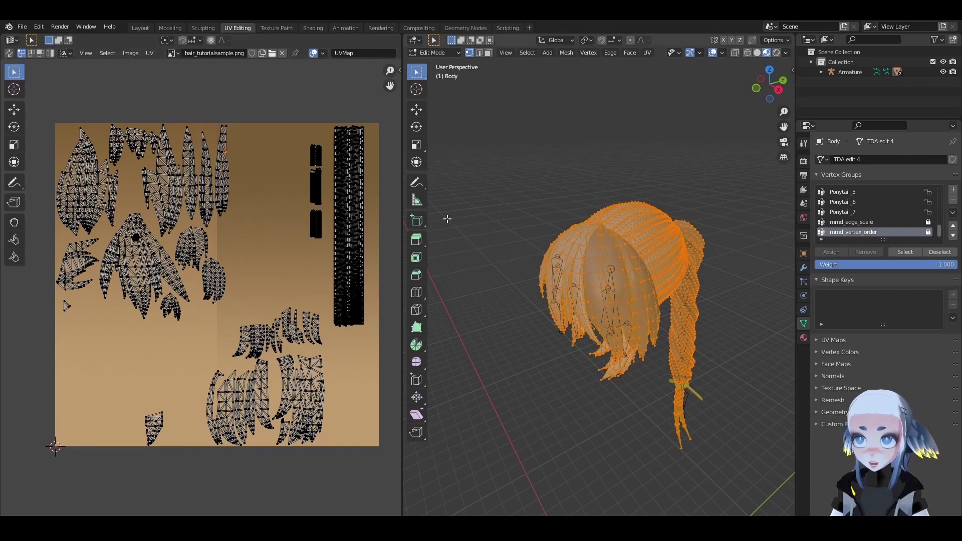
middle_drag(625, 273, 672, 250)
scroll(84, 101, down, 2)
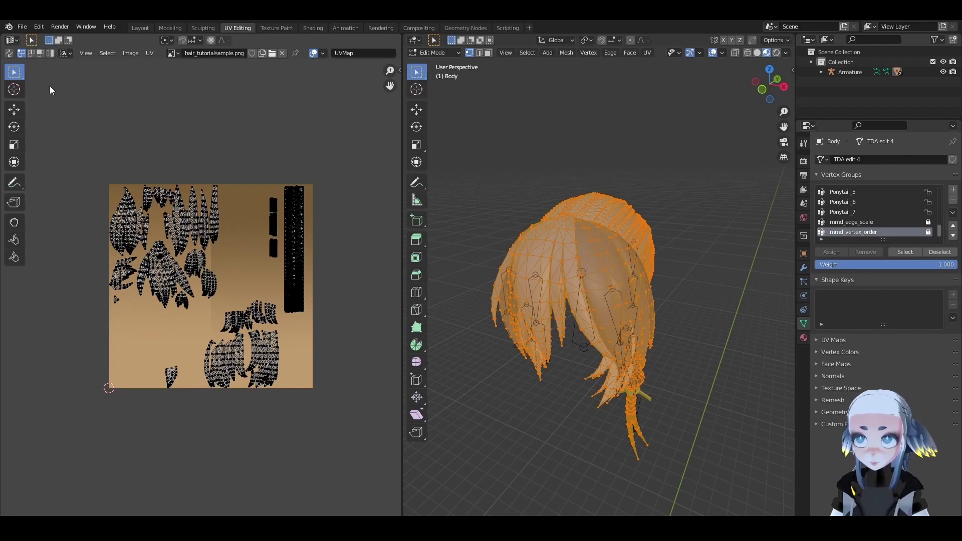
Select the UV islands, enlarge a small island and move it onto the gradient texture
drag(49, 83, 382, 432)
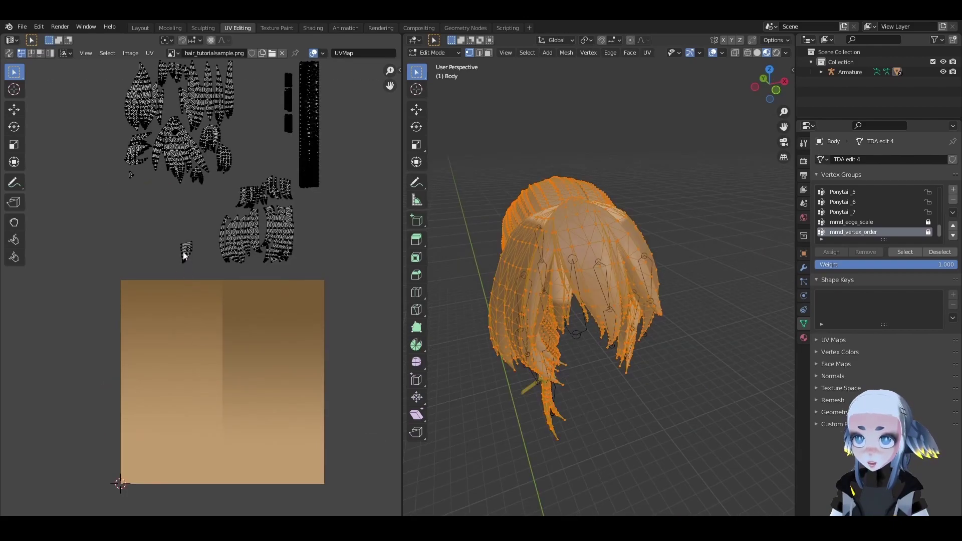
key(l)
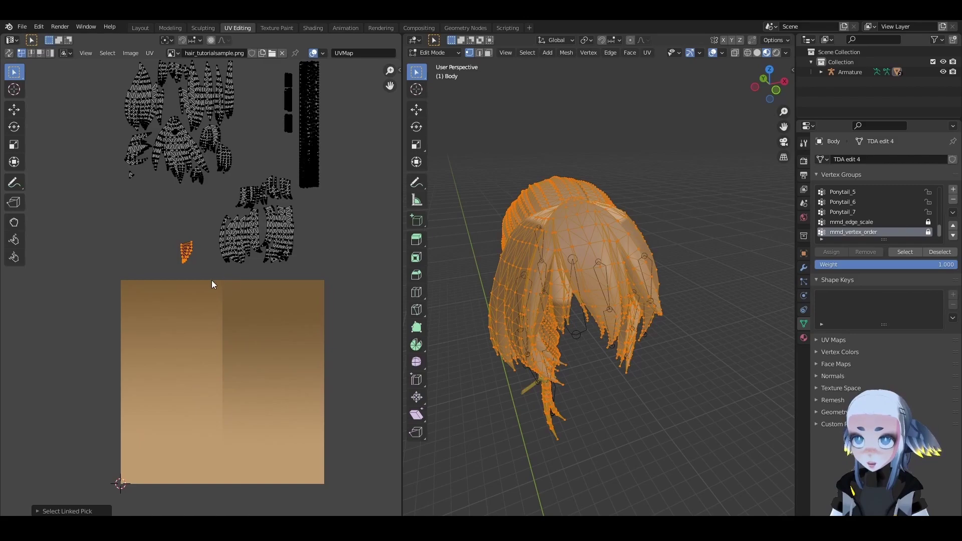
key(s)
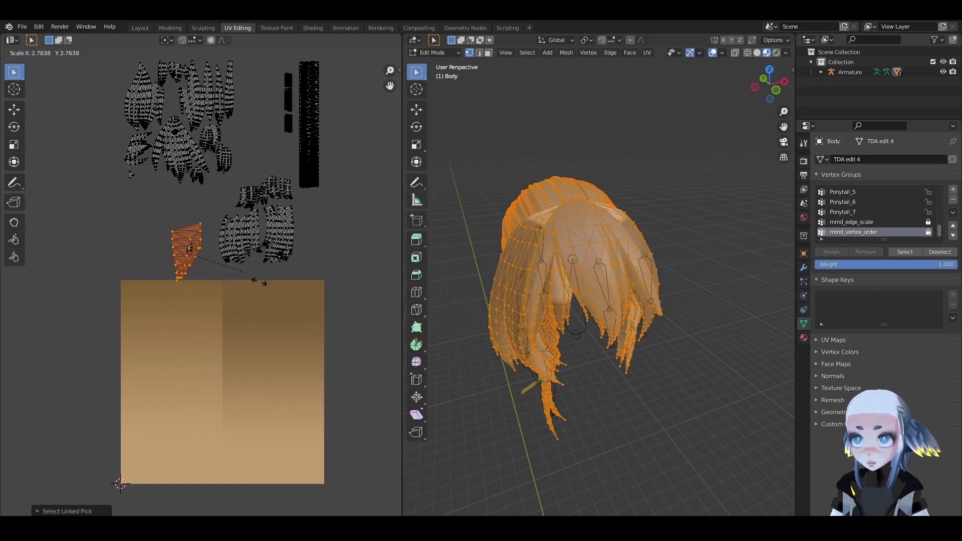
click(360, 252)
key(r)
key(Escape)
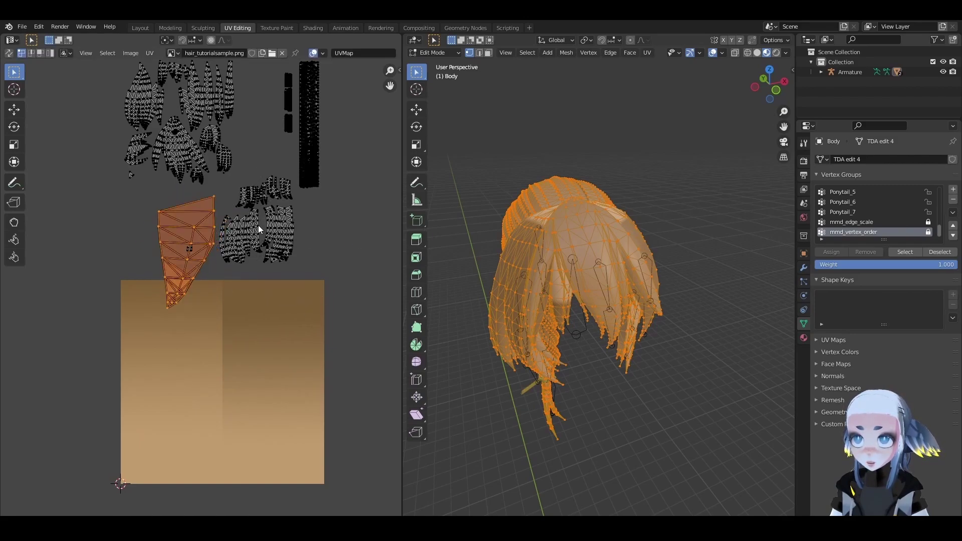
key(g)
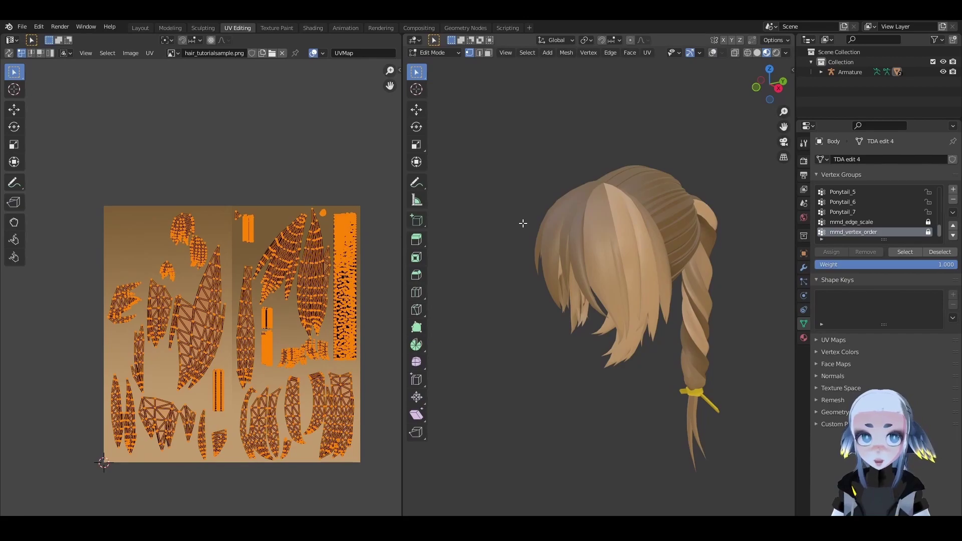
Switch back to Layout and orbit around the brown-to-tan textured hair
click(137, 29)
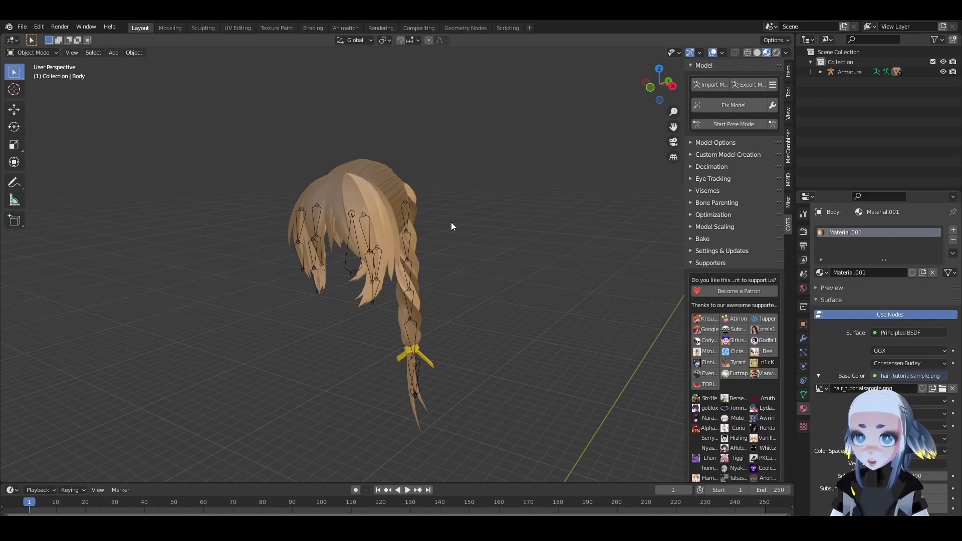
middle_drag(451, 227, 252, 291)
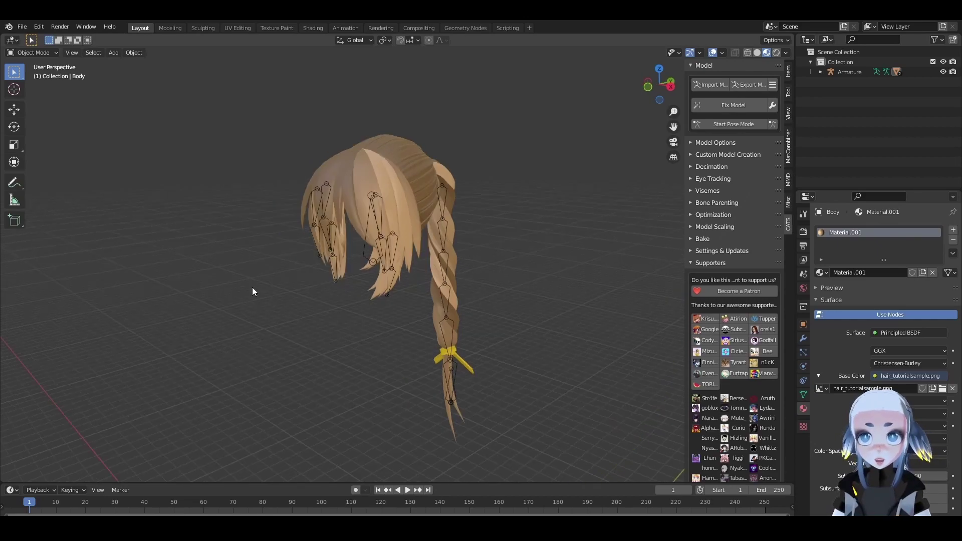